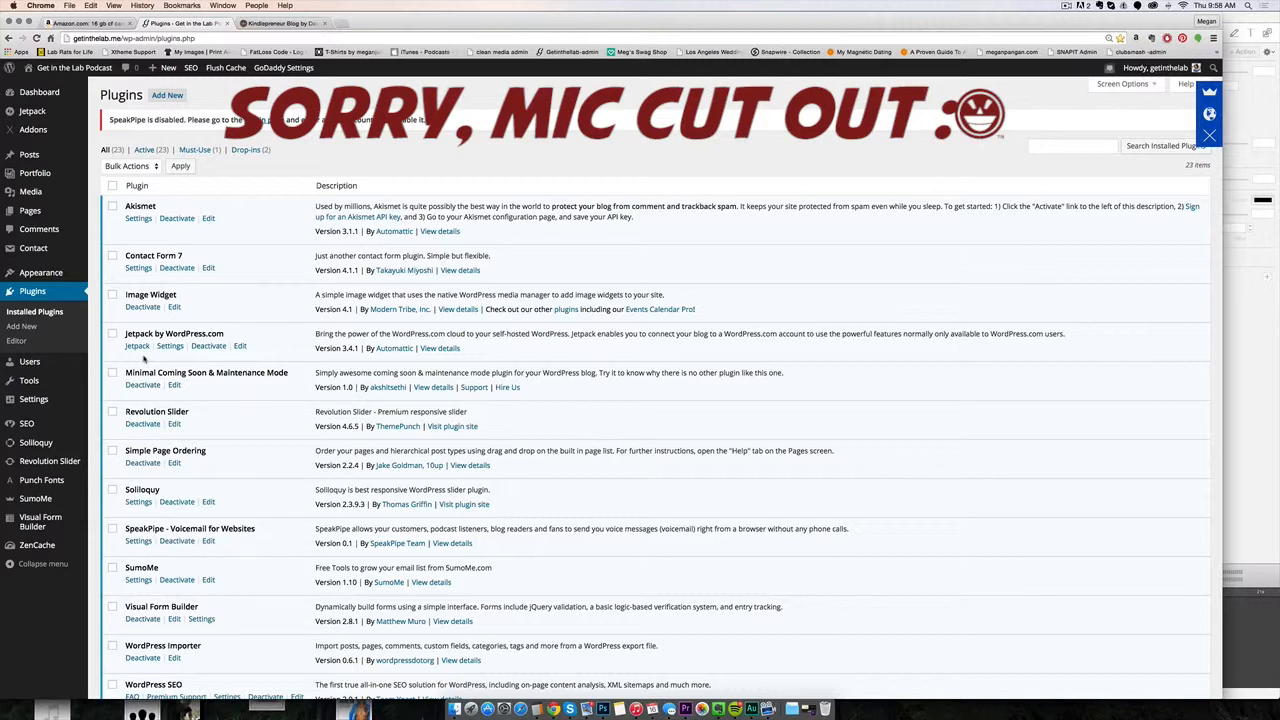
Select the Jetpack by WordPress.com and WordPress SEO plugins in the installed plugins list.
left_click(112, 334)
scroll(155, 345, "down", 1)
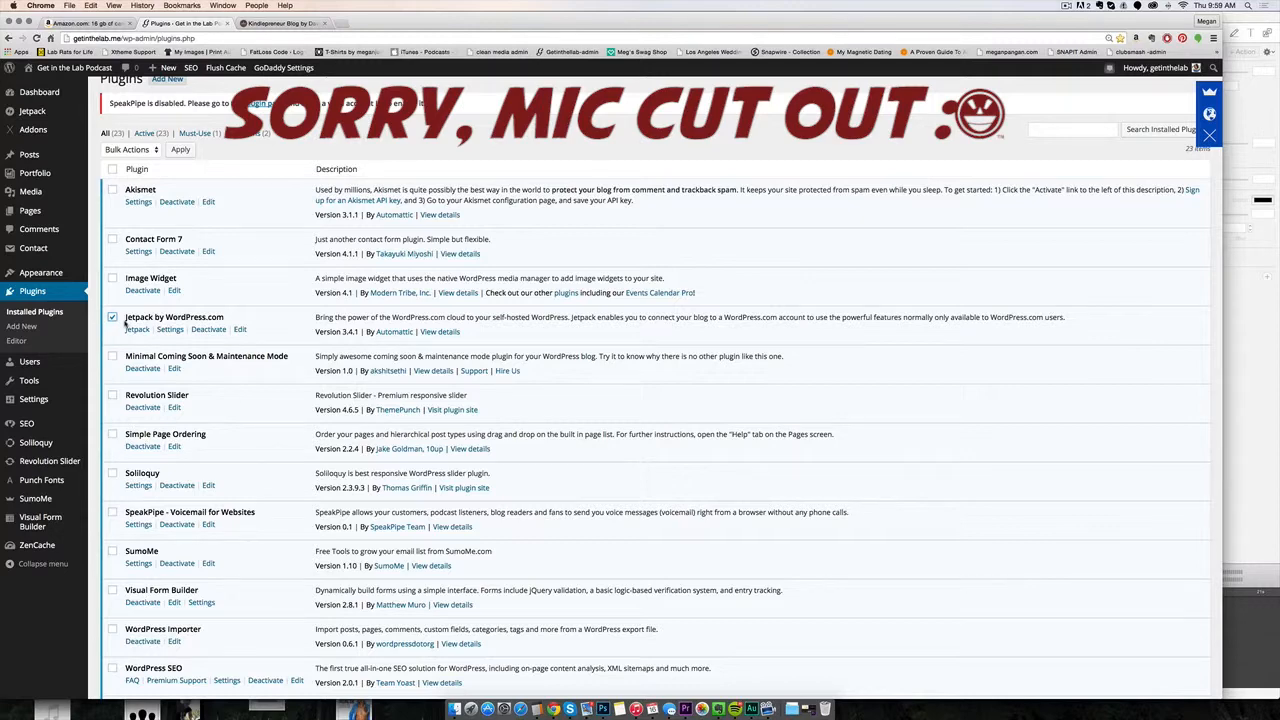
scroll(140, 340, "down", 4)
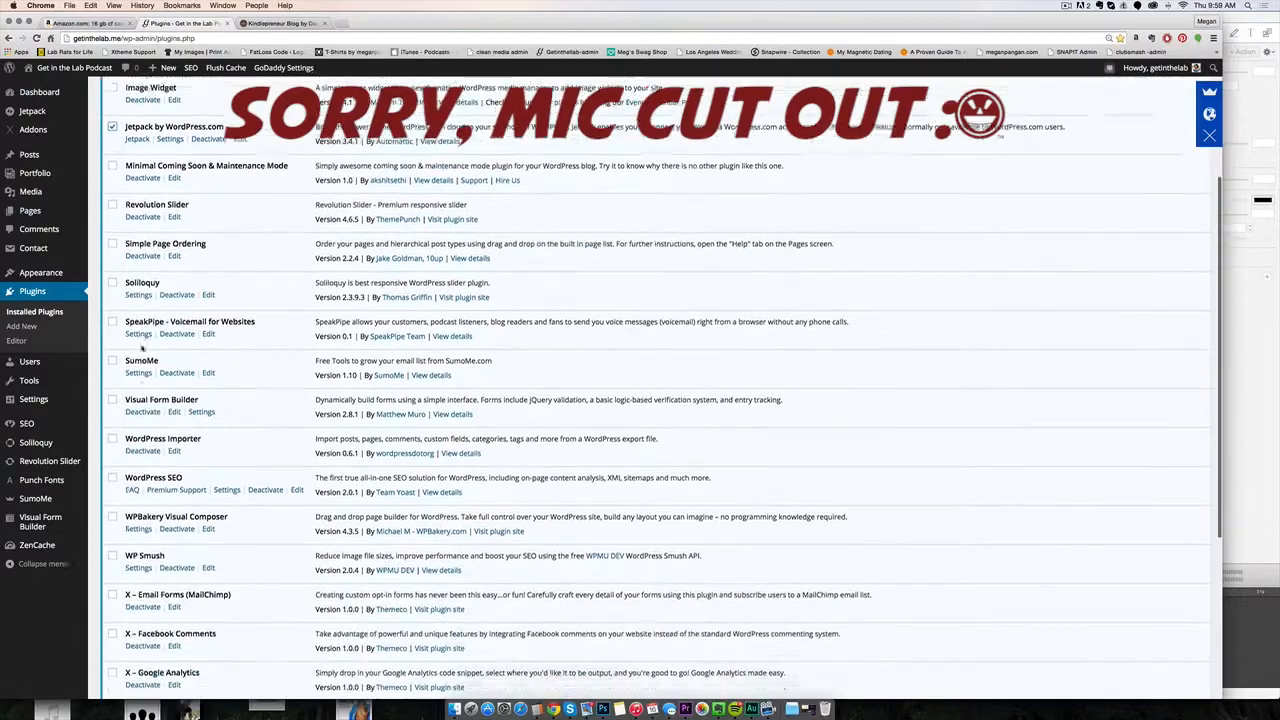
scroll(143, 348, "down", 6)
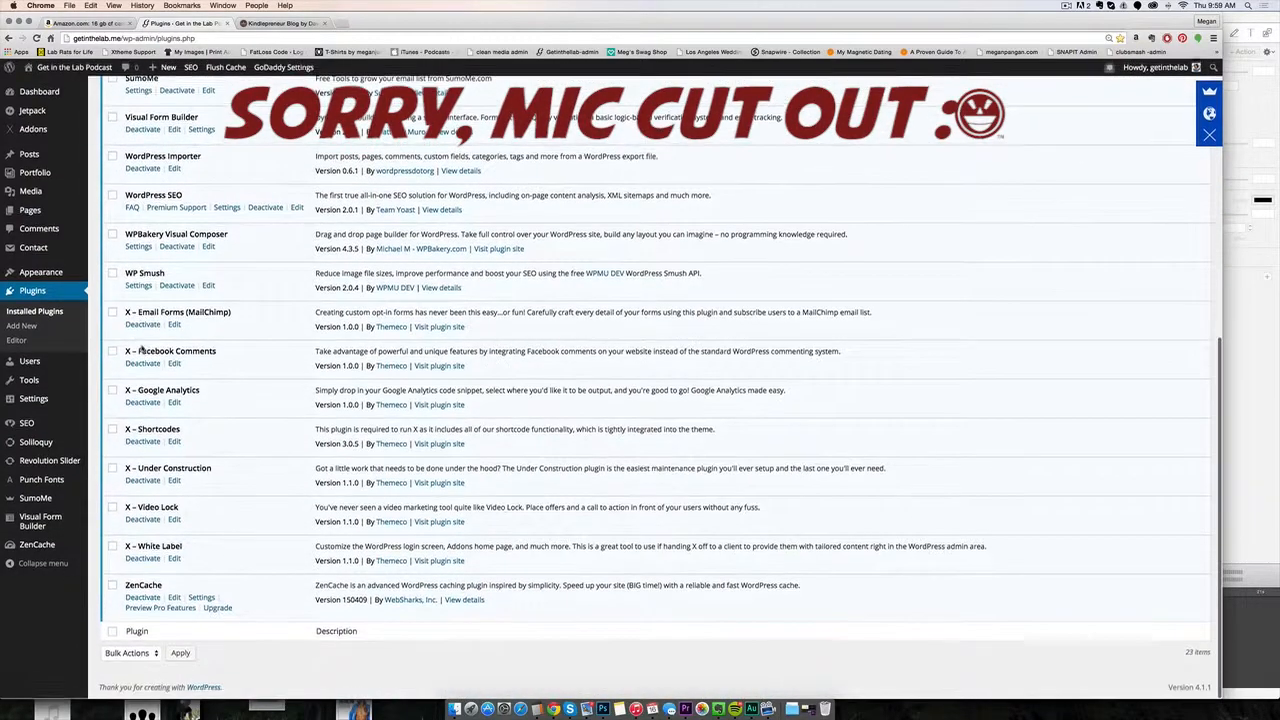
scroll(141, 349, "up", 5)
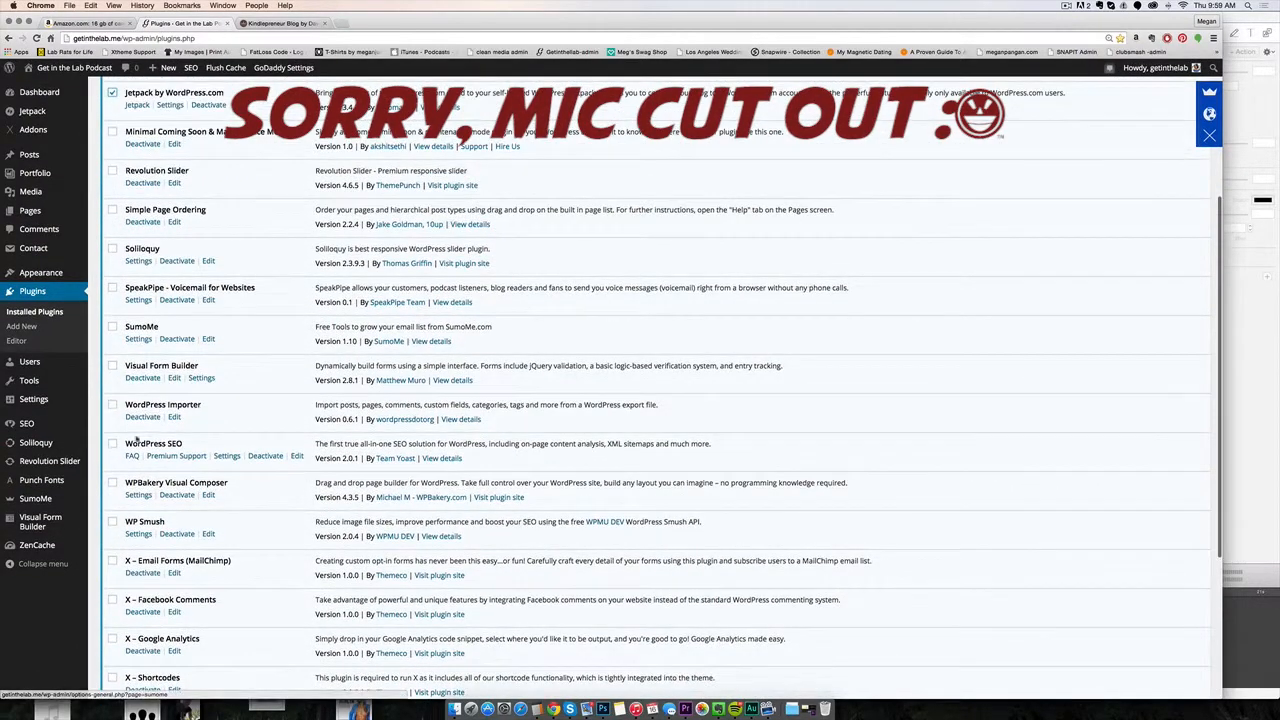
left_click(113, 444)
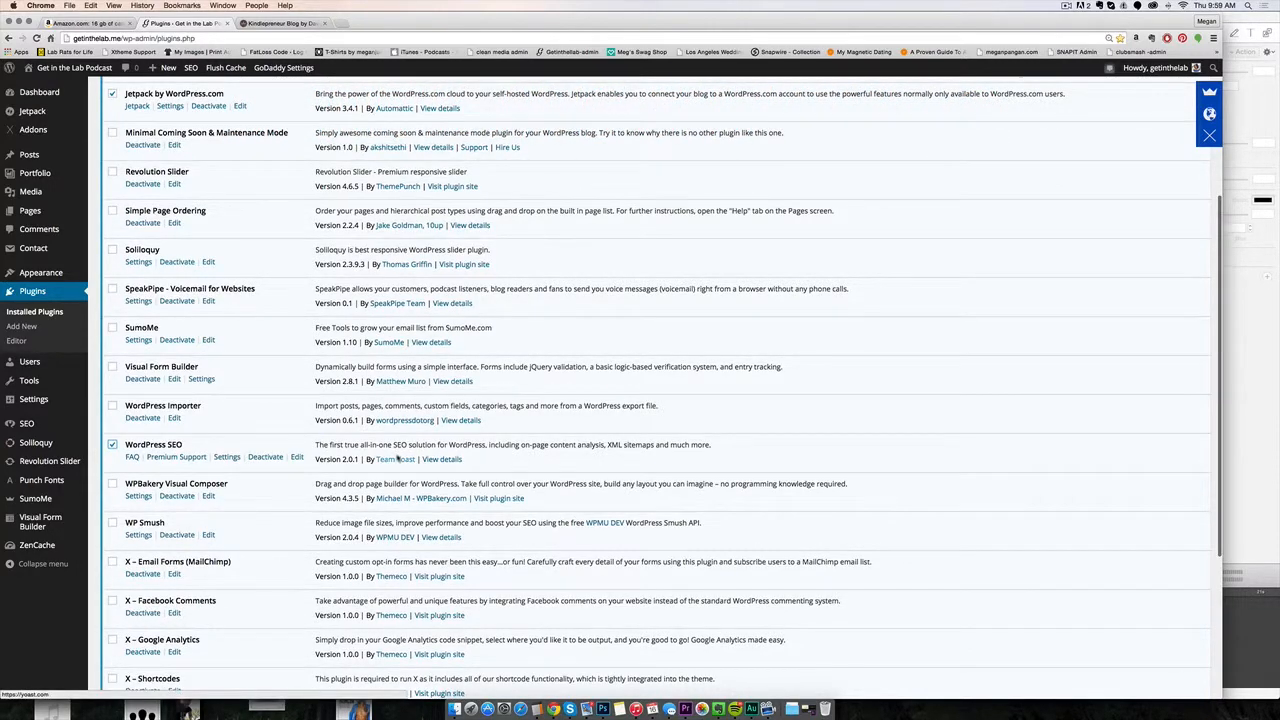
scroll(397, 458, "up", 5)
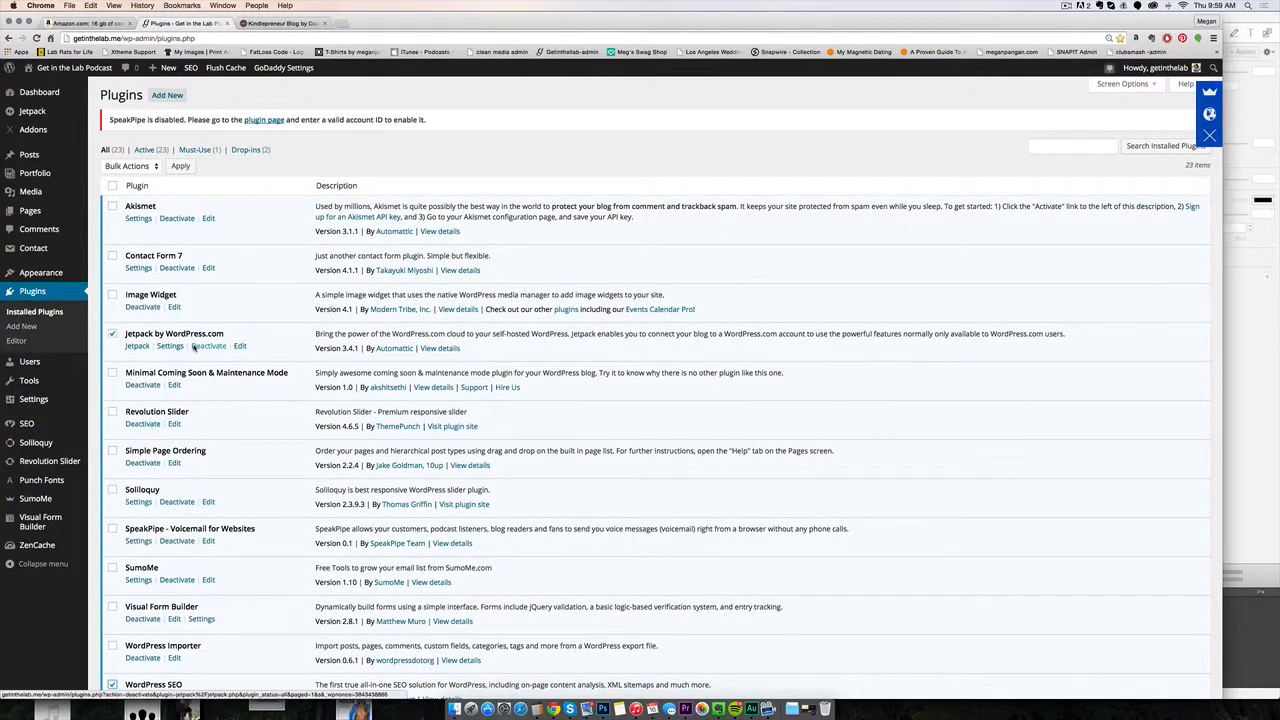
Open the post "Can Your Business Stand the Test of Time? EP90" for editing from the list of all posts.
mouse_move(37, 162)
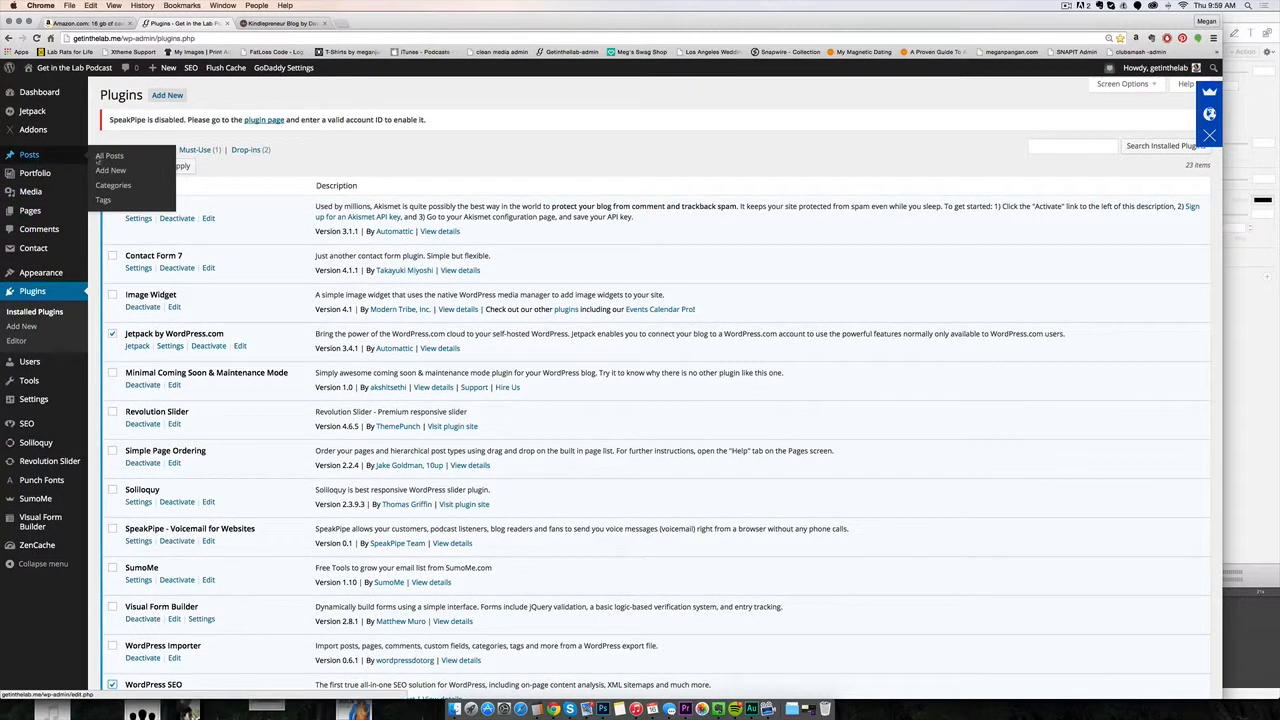
left_click(111, 158)
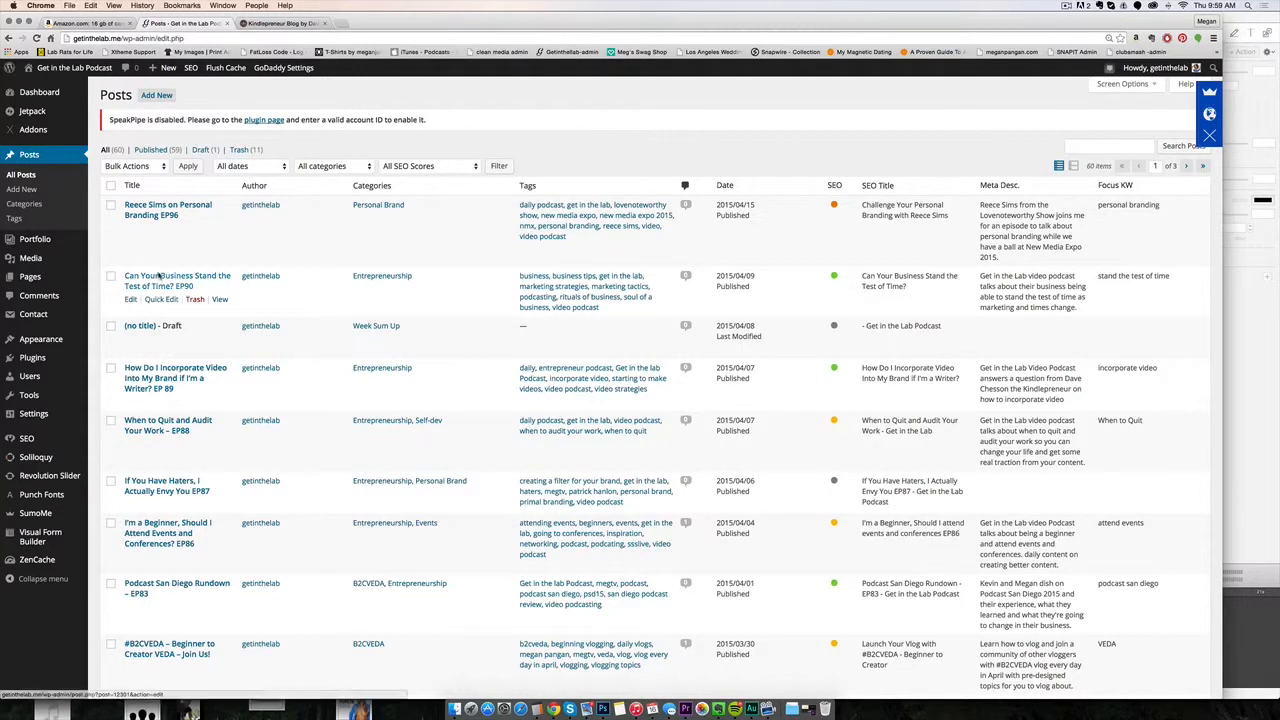
left_click(160, 277)
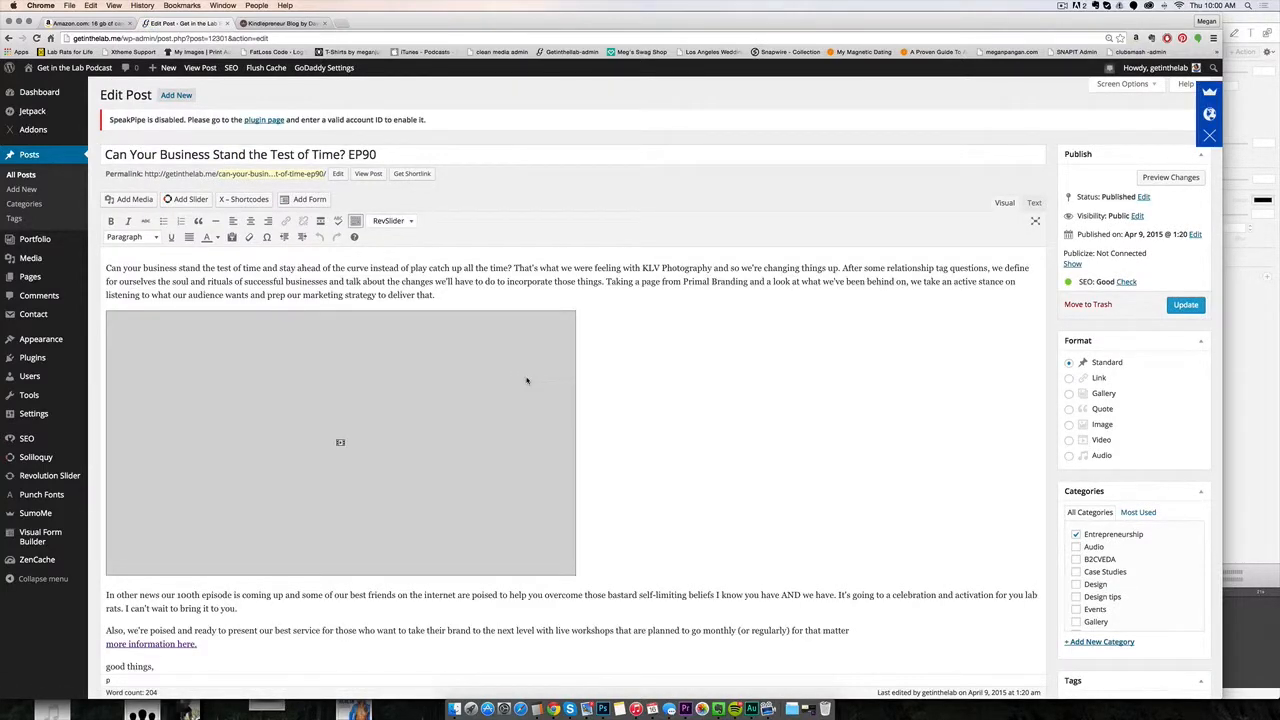
Inspect the post's permalink slug in its editable field and close it without changes.
left_click(338, 173)
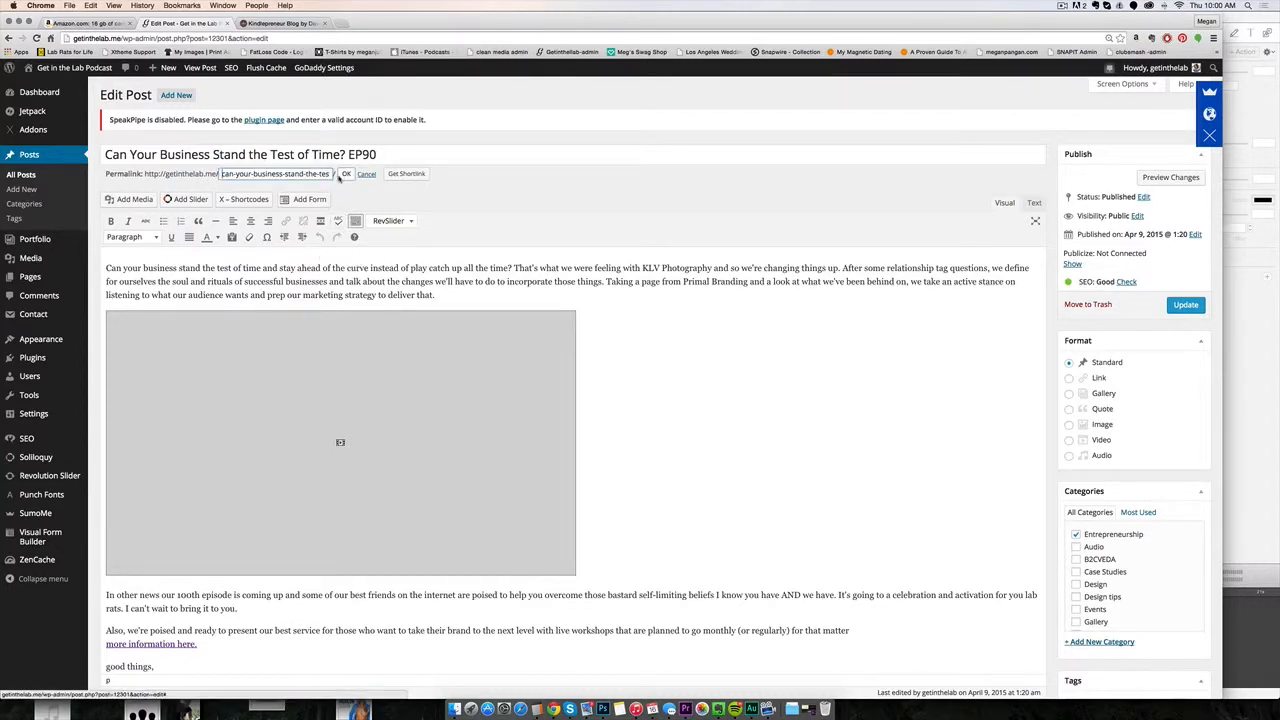
scroll(267, 174, "right", 3)
left_click(340, 173)
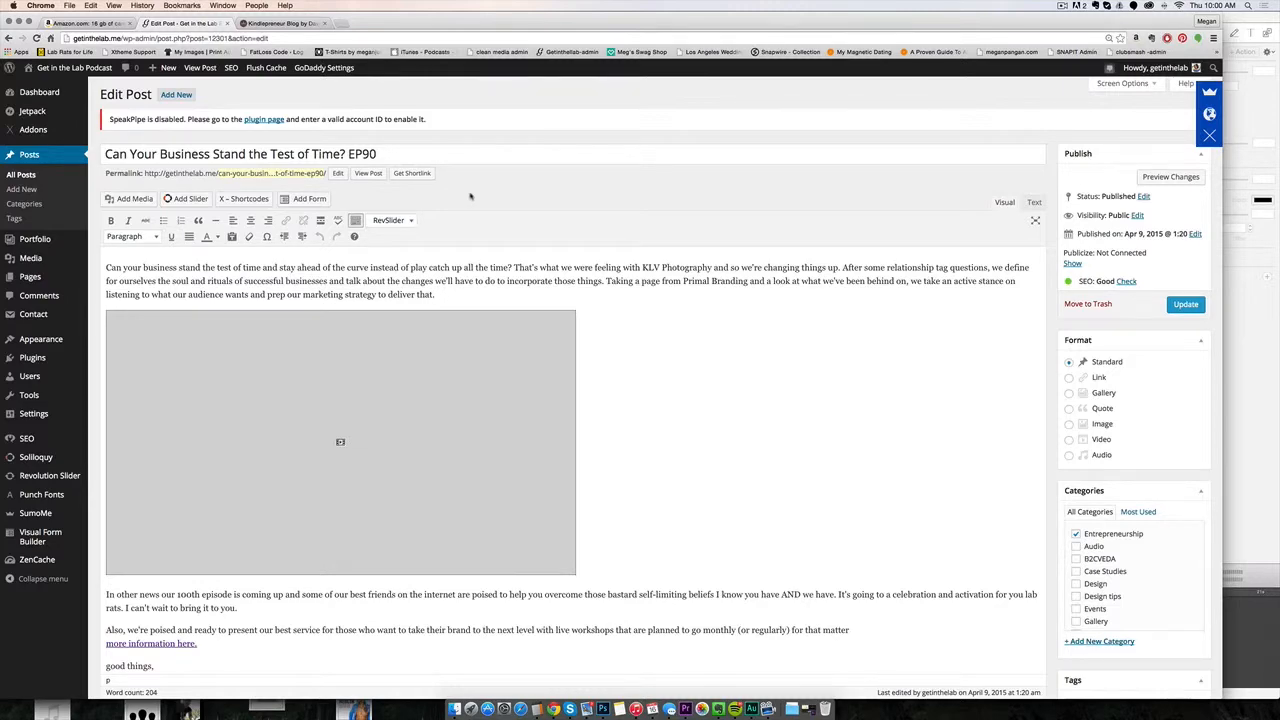
Examine the post's WordPress SEO by Yoast settings and highlight the focus keyword "stand the test of time".
scroll(470, 197, "down", 10)
scroll(470, 197, "up", 2)
scroll(470, 197, "down", 5)
scroll(471, 194, "up", 1)
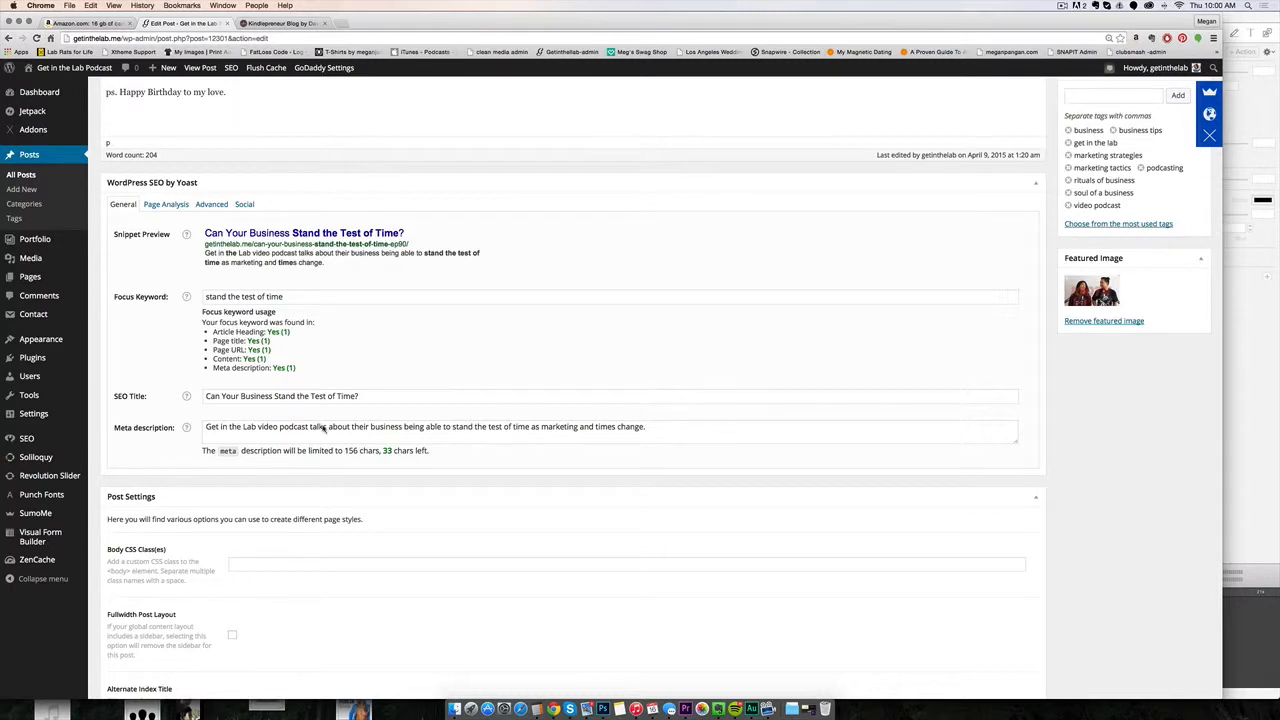
left_click(277, 298)
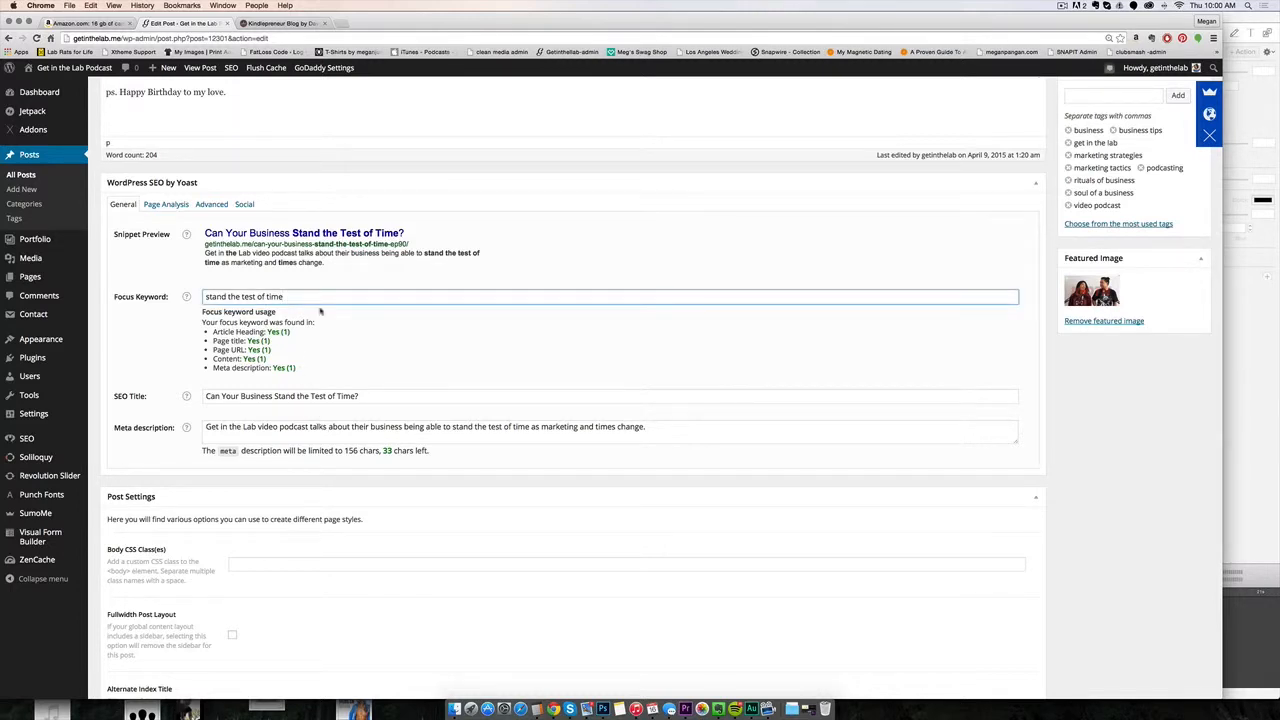
scroll(323, 309, "up", 1)
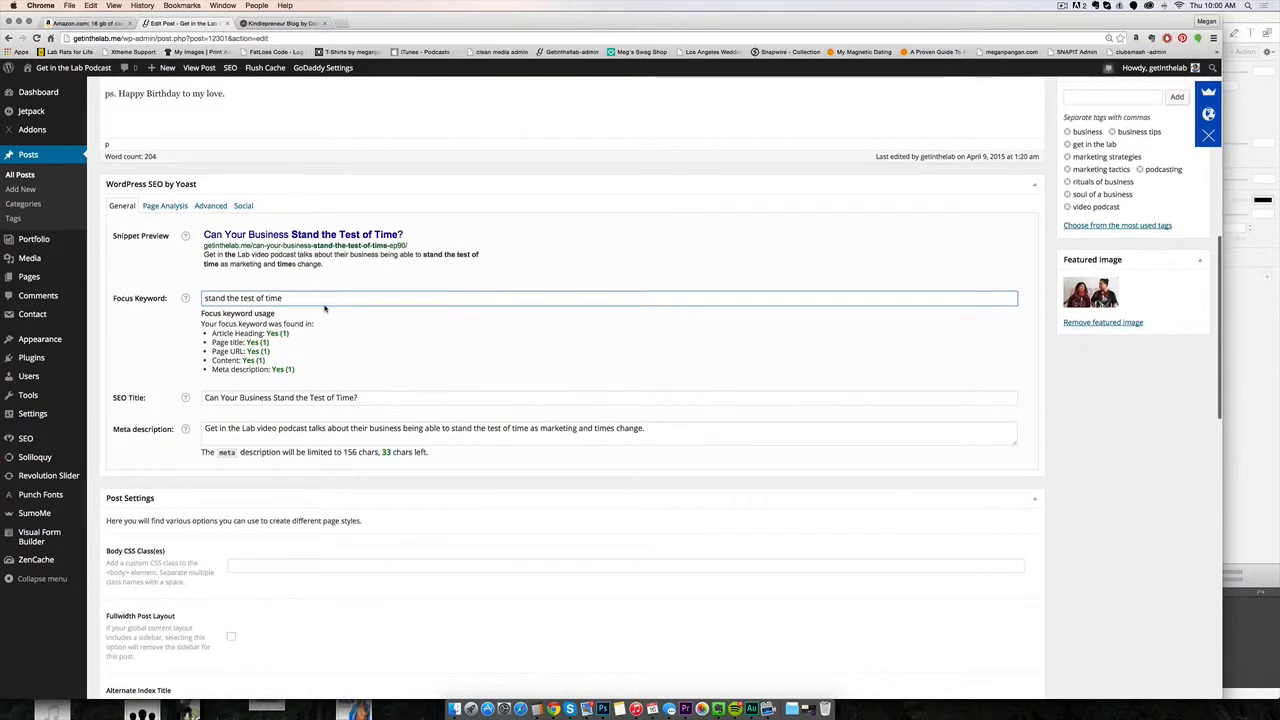
left_click_drag(284, 298, 136, 297)
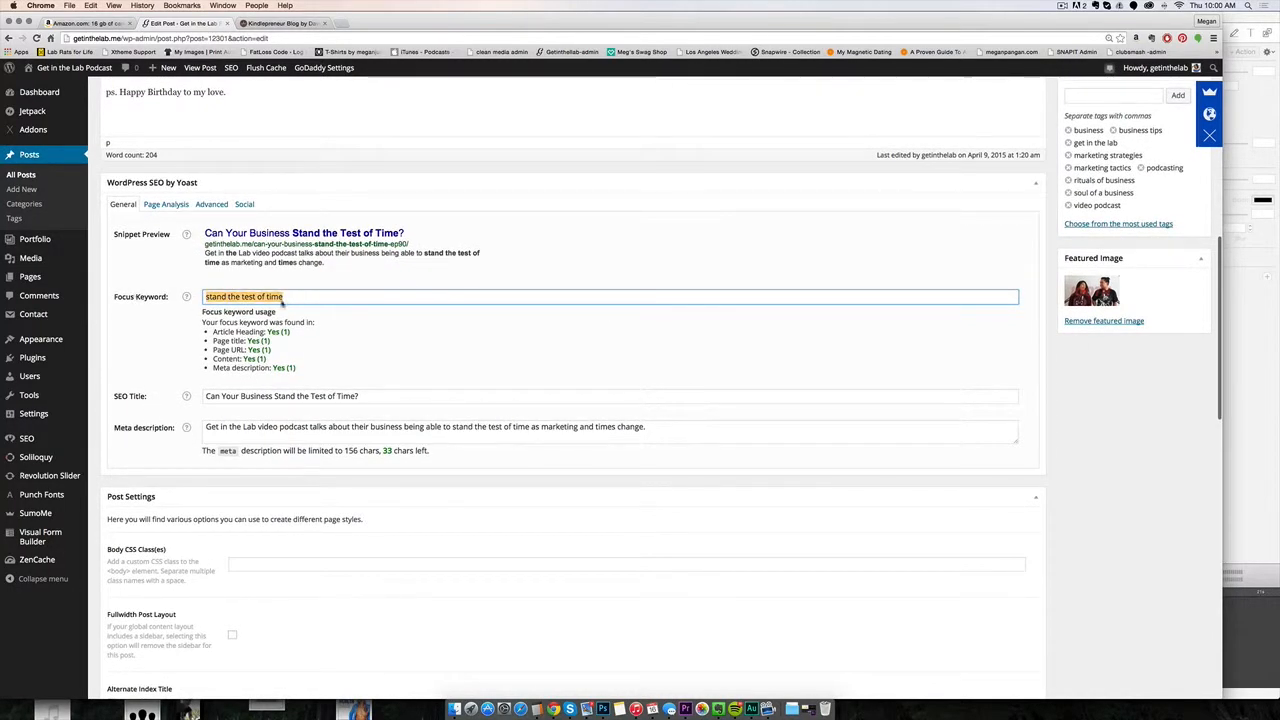
left_click_drag(310, 298, 155, 287)
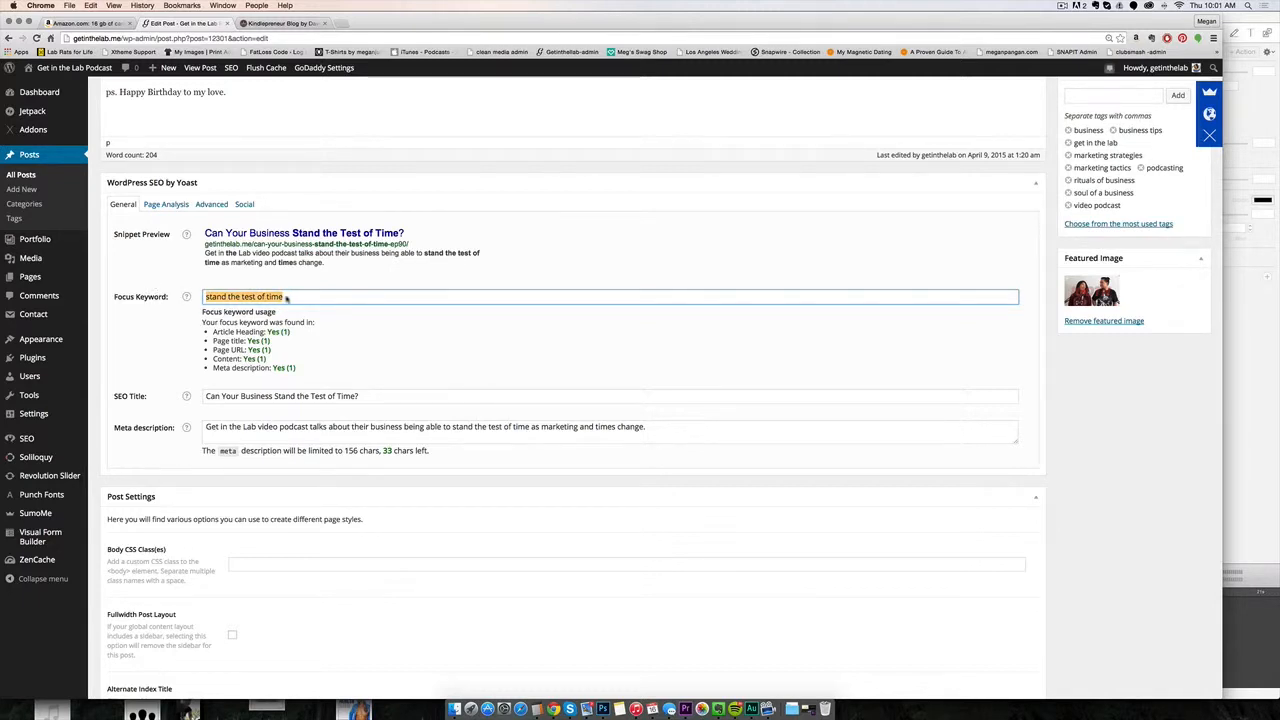
left_click_drag(302, 298, 160, 292)
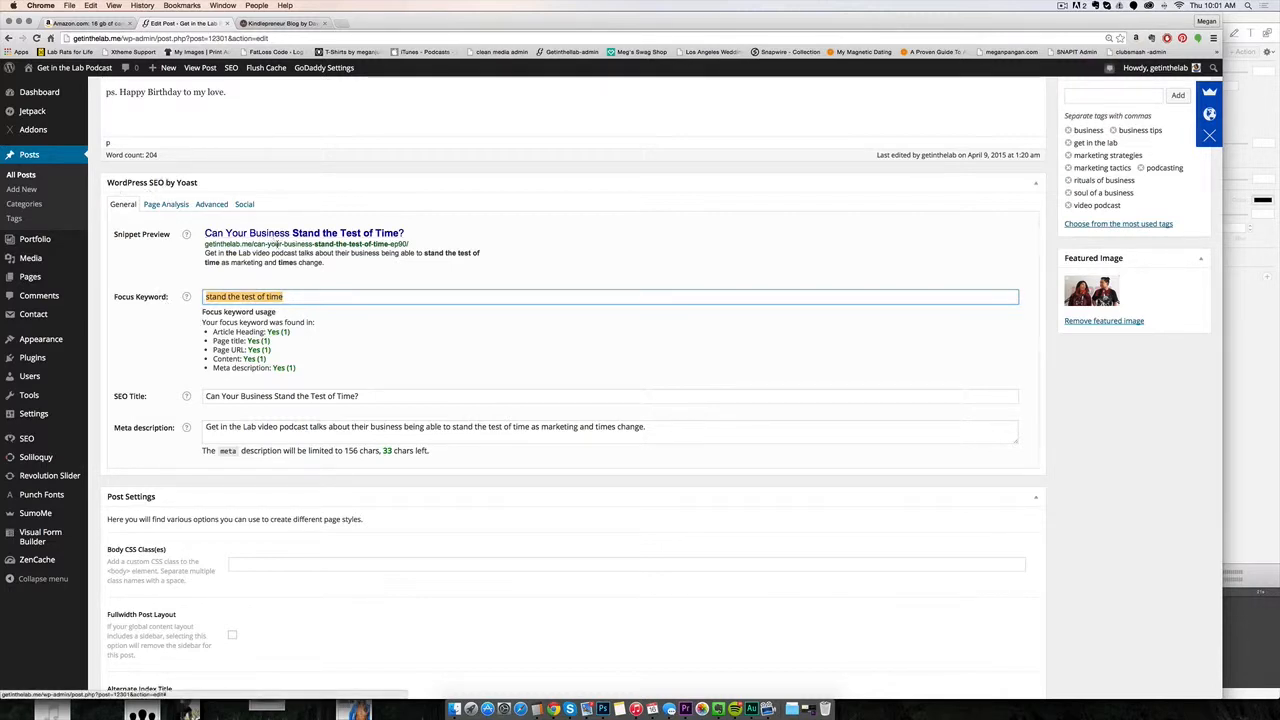
Show the post content in the Text editor and select the YouTube iframe embed code.
scroll(146, 192, "up", 10)
left_click(465, 453)
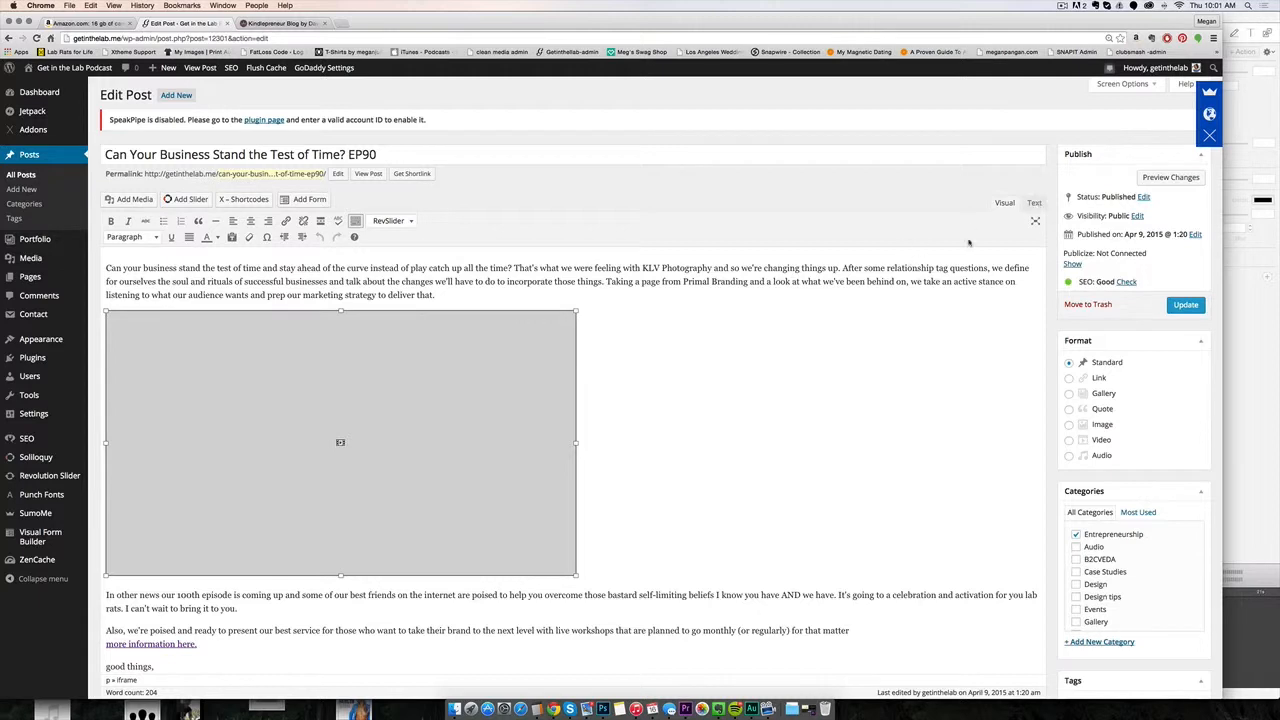
left_click(1034, 203)
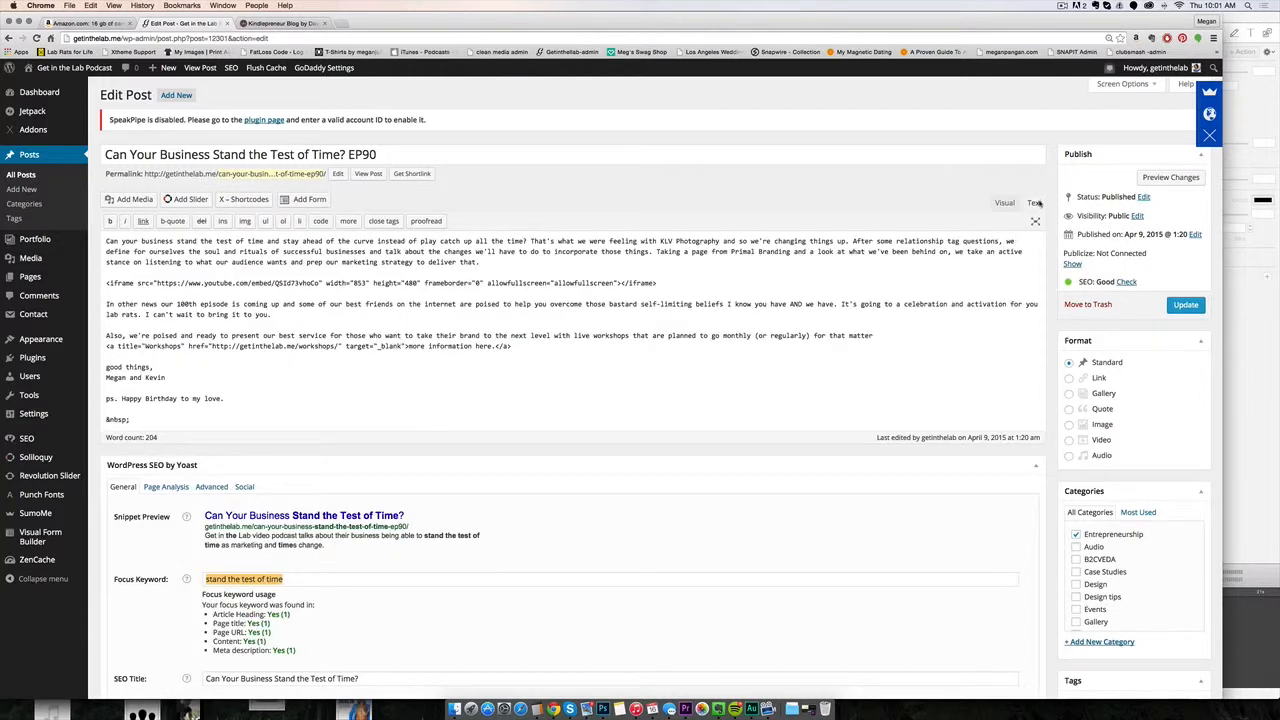
left_click_drag(690, 285, 100, 284)
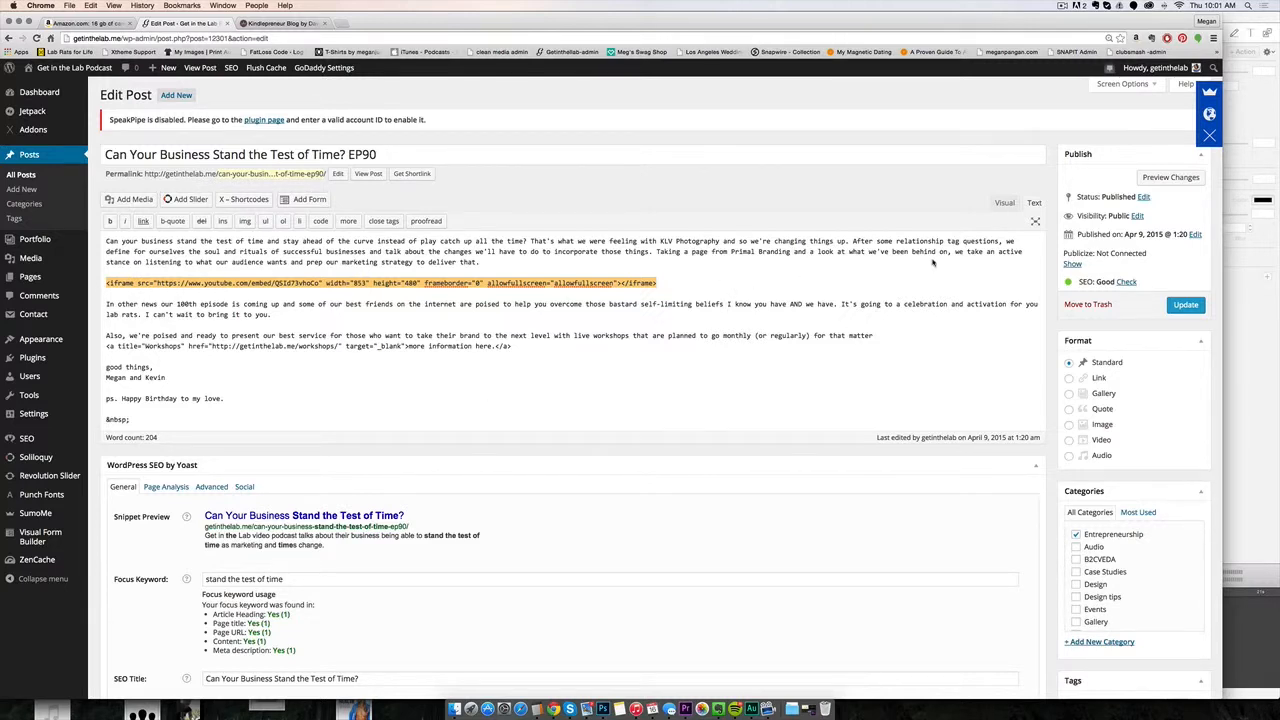
Compare the Visual and Text versions of the post content and return the editor to the Visual view.
left_click(1002, 203)
left_click(839, 357)
left_click(1034, 203)
left_click(1011, 203)
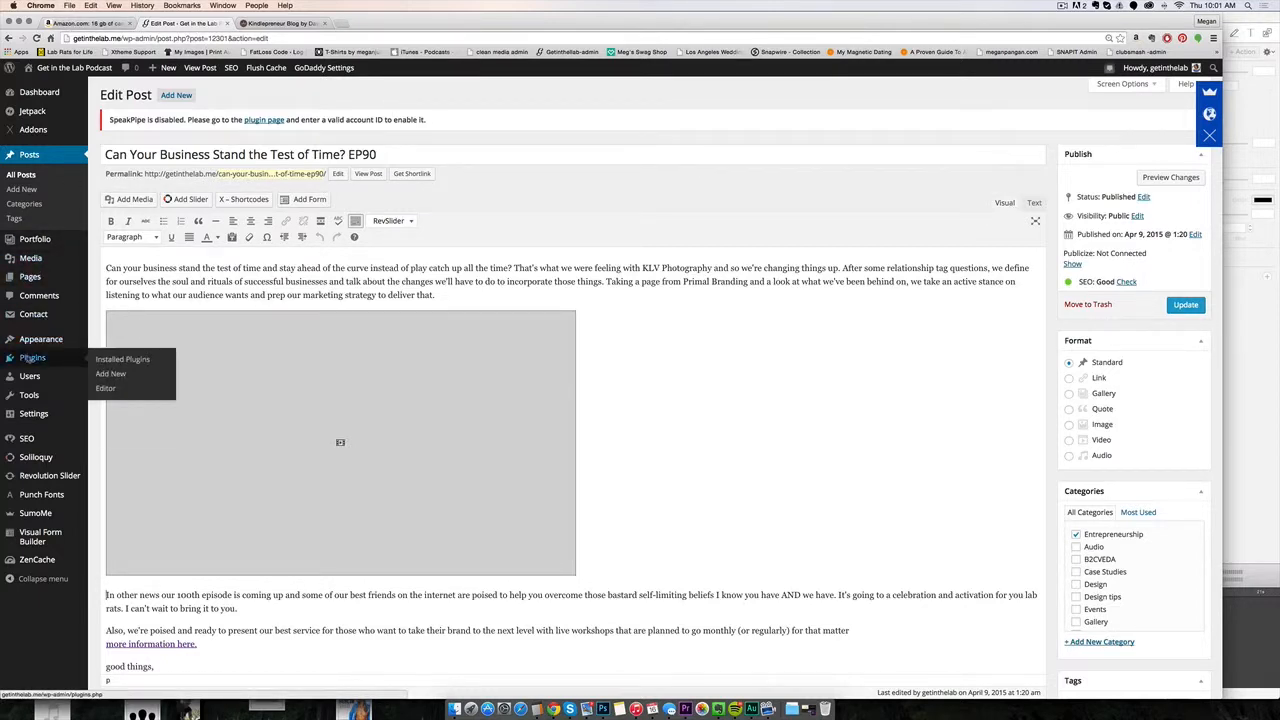
Open the installed plugins list and examine the entries from Akismet down to X – White Label.
left_click(117, 358)
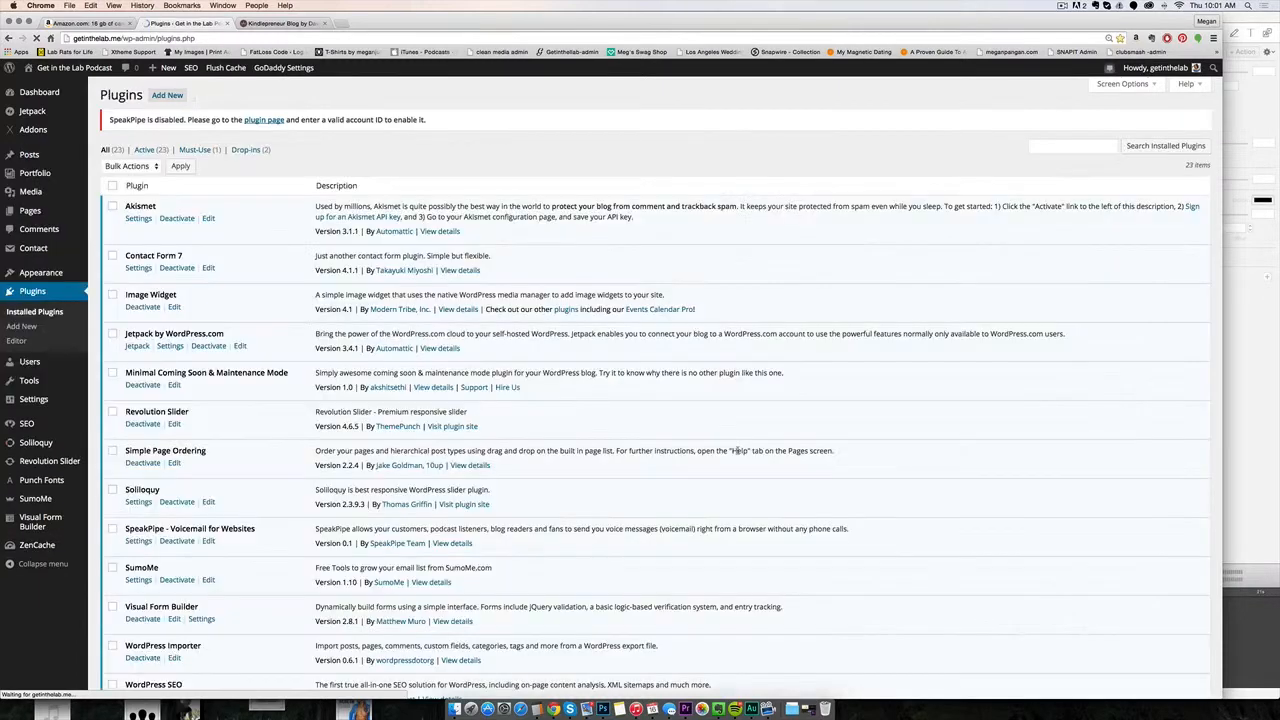
scroll(738, 454, "down", 1)
scroll(738, 454, "down", 1)
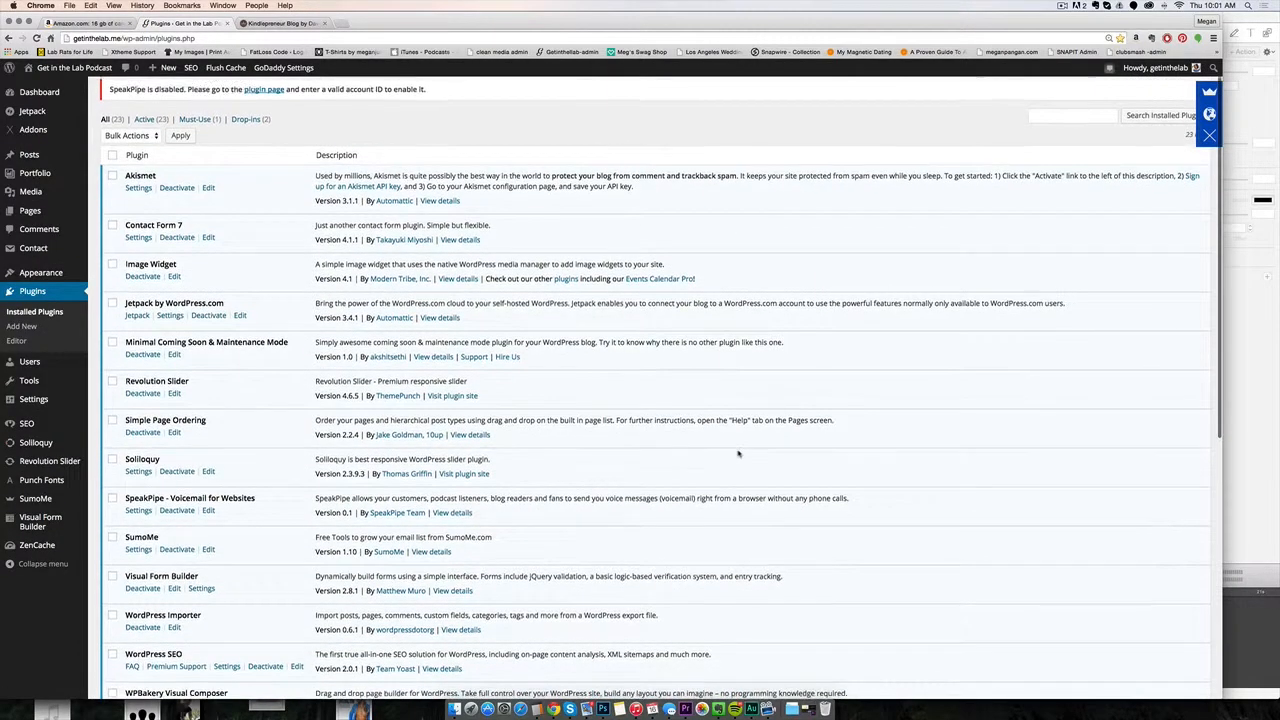
scroll(738, 454, "down", 2)
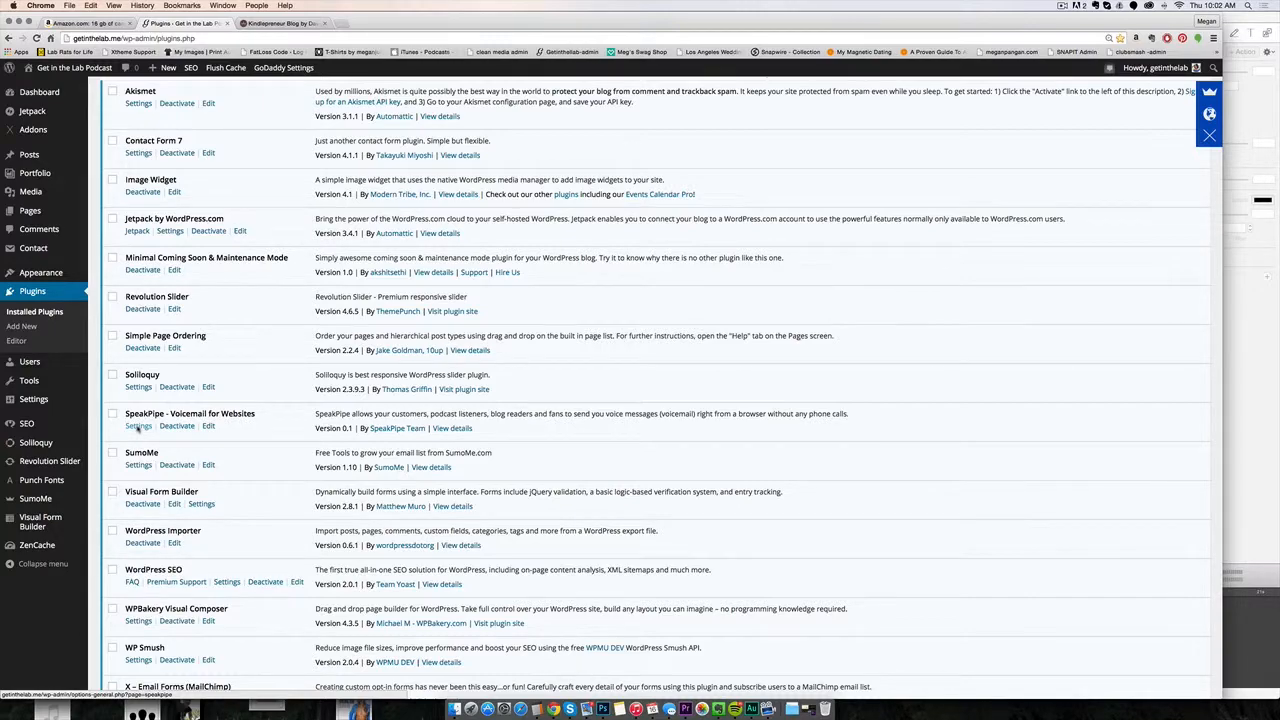
scroll(138, 427, "down", 3)
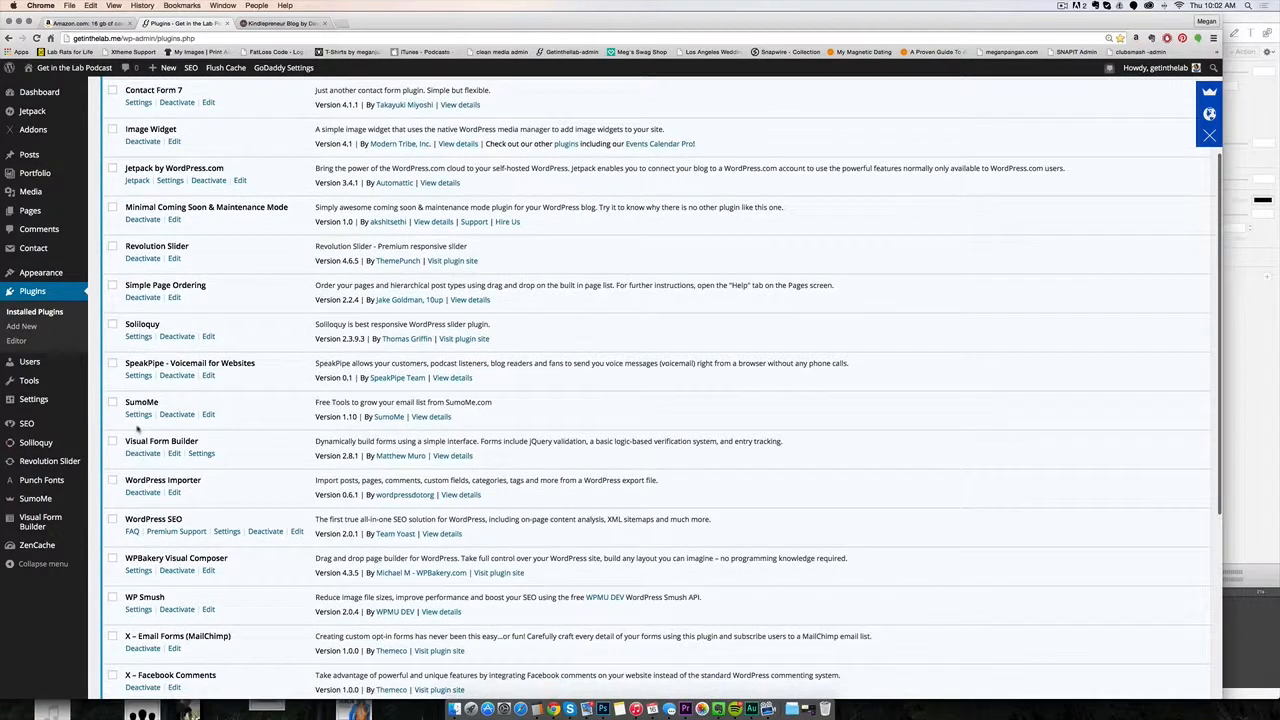
scroll(140, 428, "down", 3)
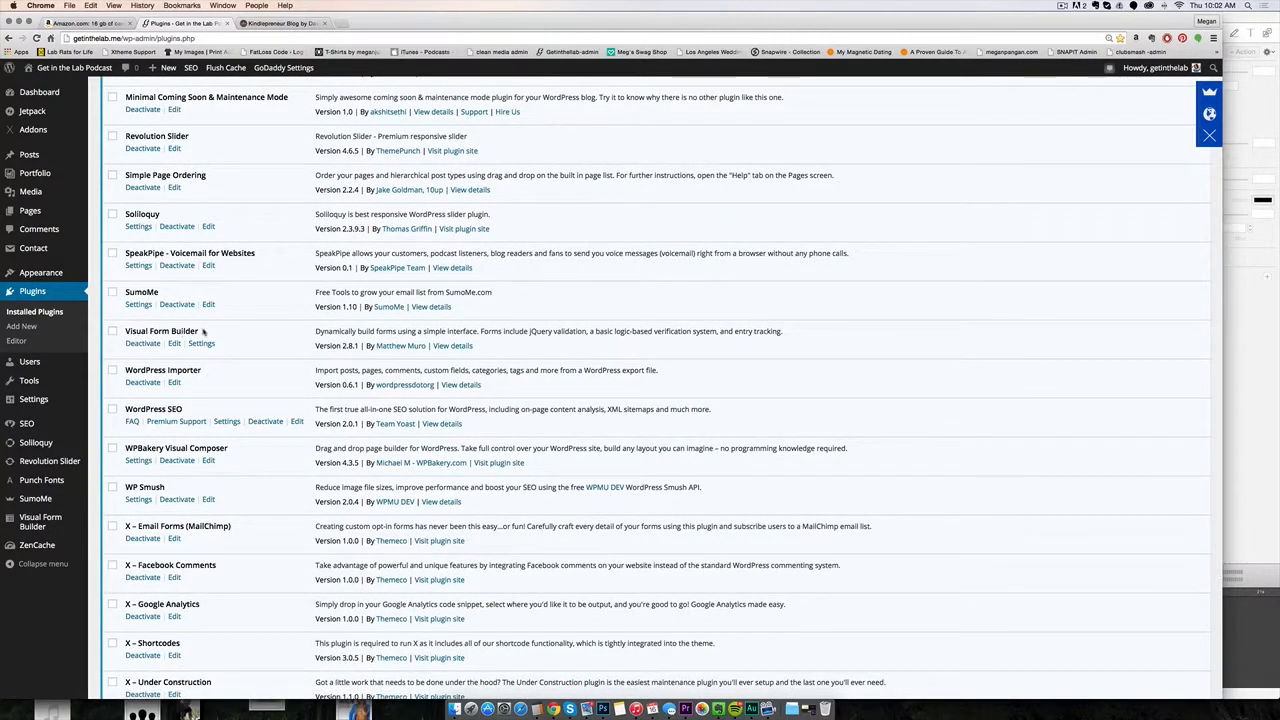
scroll(186, 530, "down", 2)
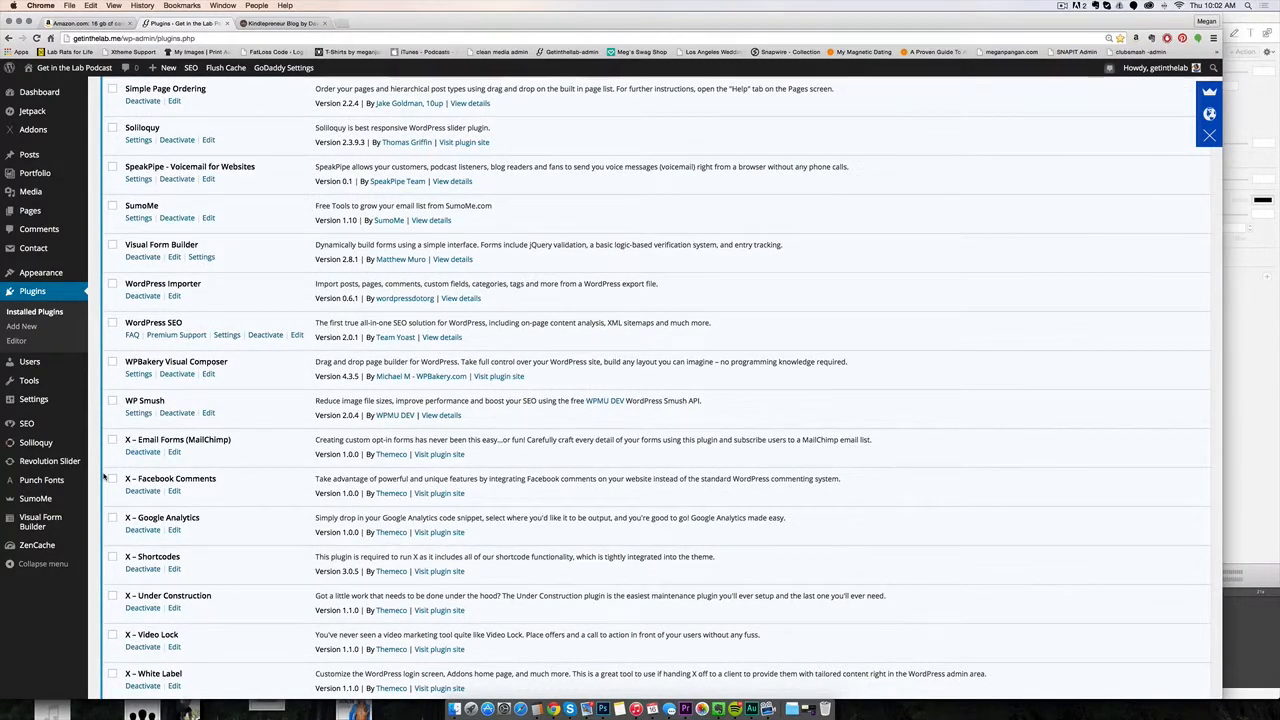
mouse_move(62, 76)
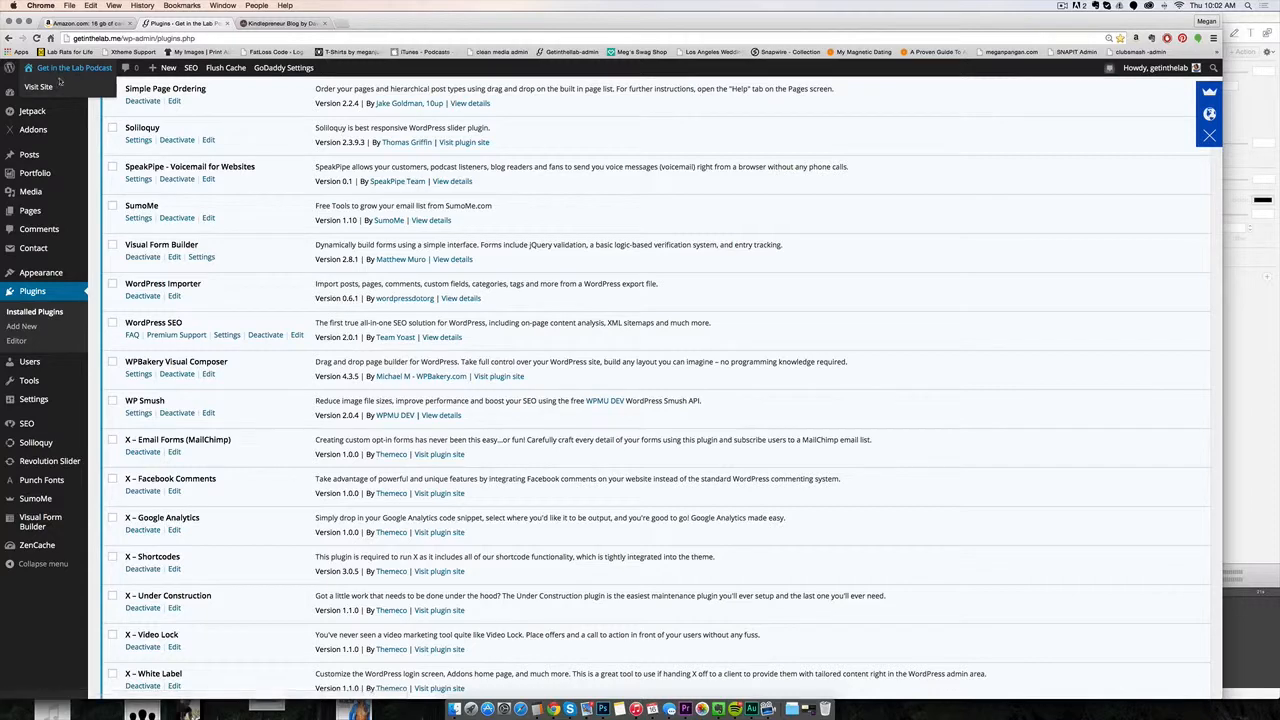
scroll(216, 400, "down", 1)
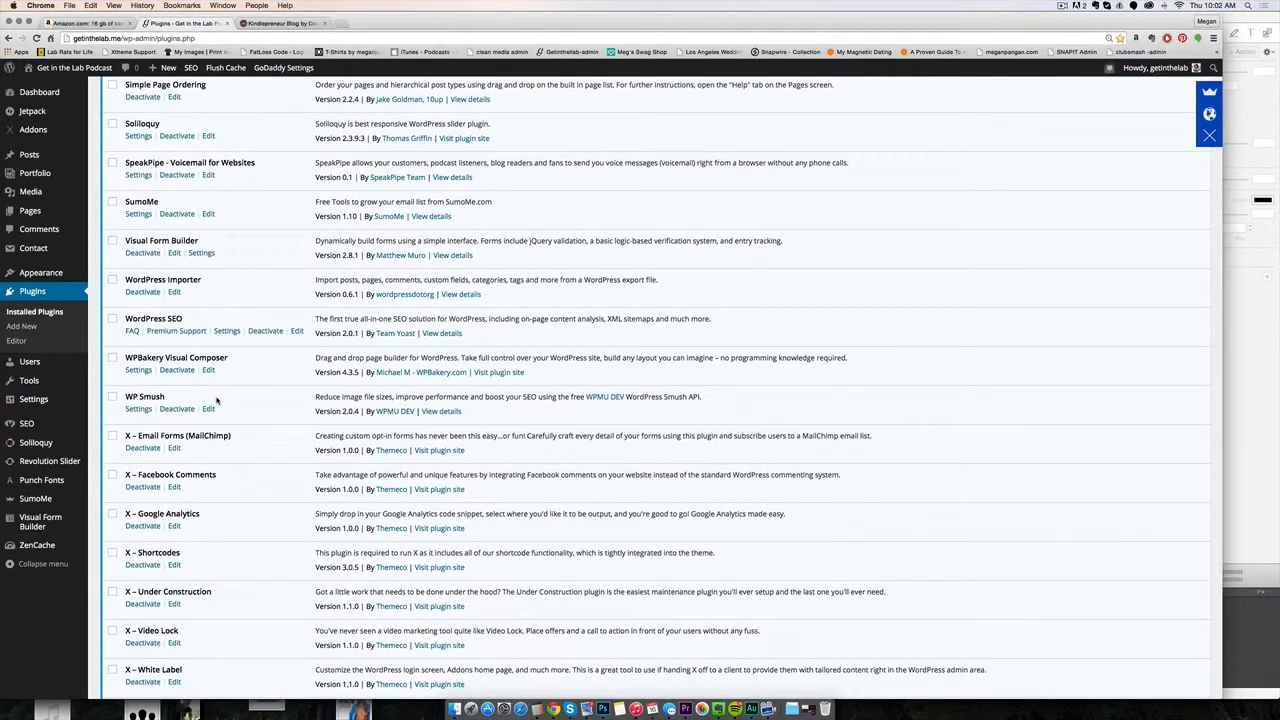
scroll(196, 500, "up", 1)
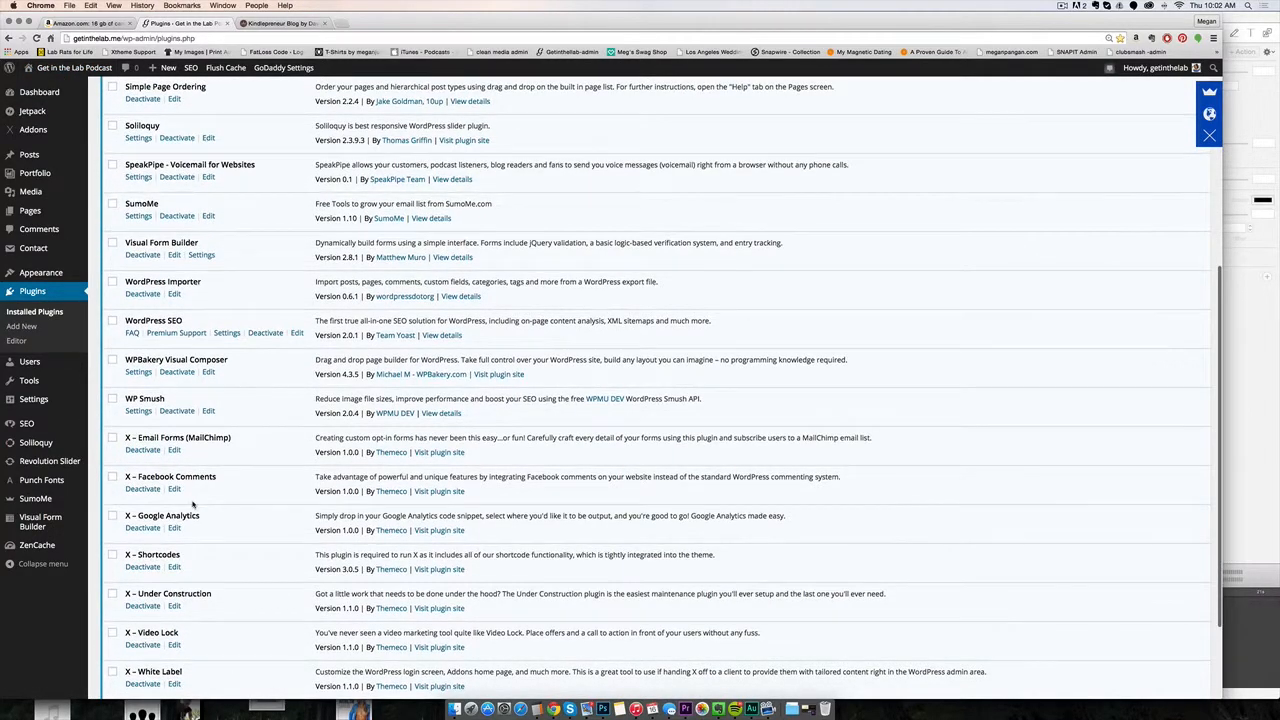
scroll(190, 505, "down", 1)
scroll(150, 437, "down", 1)
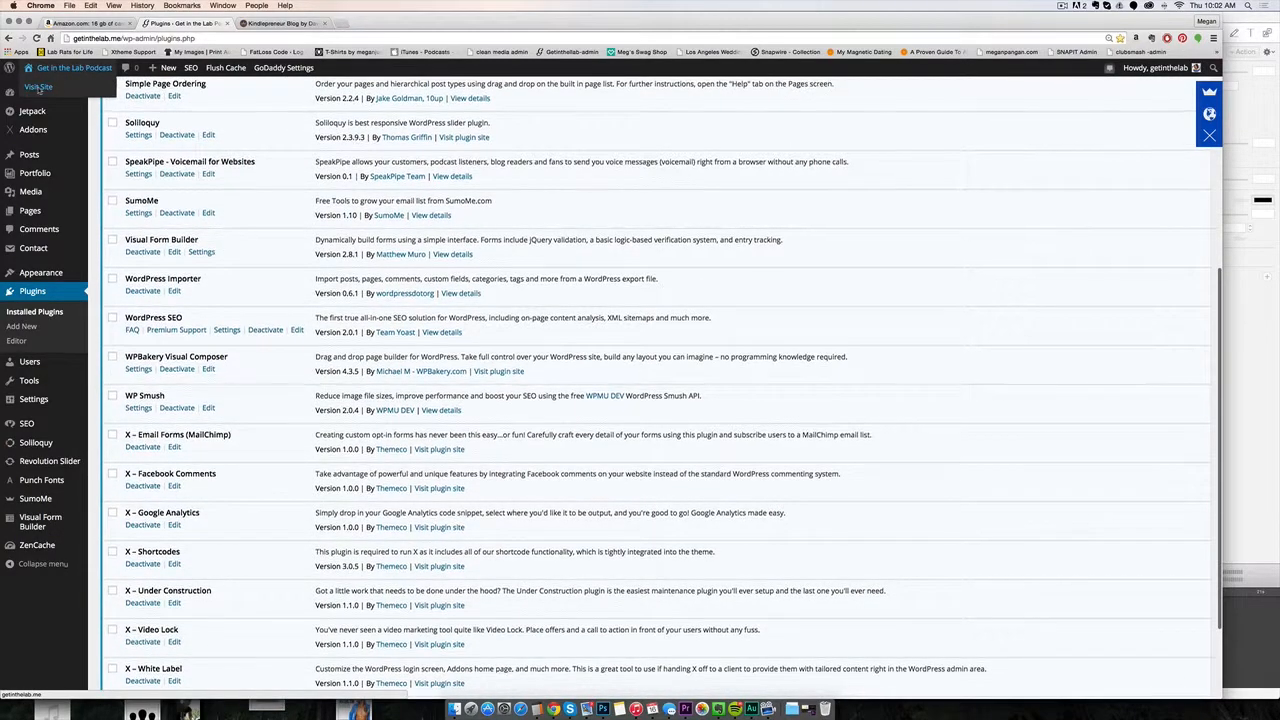
View the live site's homepage in a separate tab and return to the plugins list to examine the remaining entries through ZenCache.
left_click(38, 87)
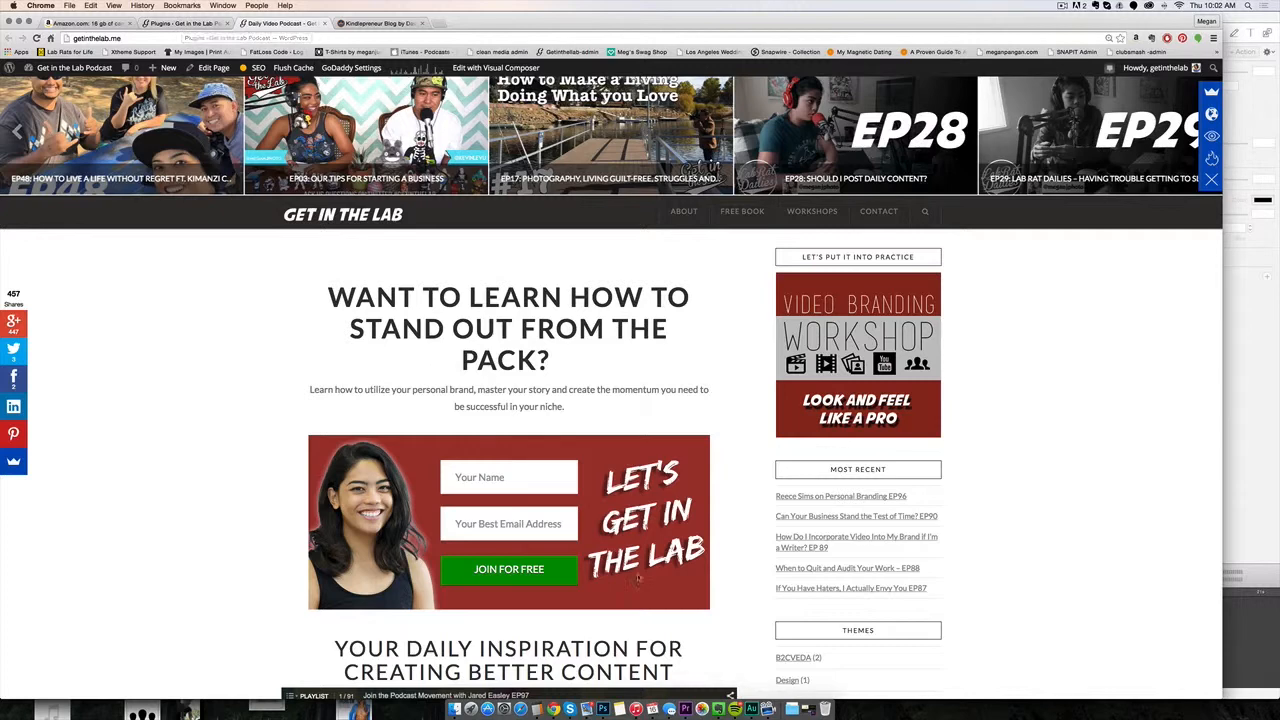
left_click(172, 22)
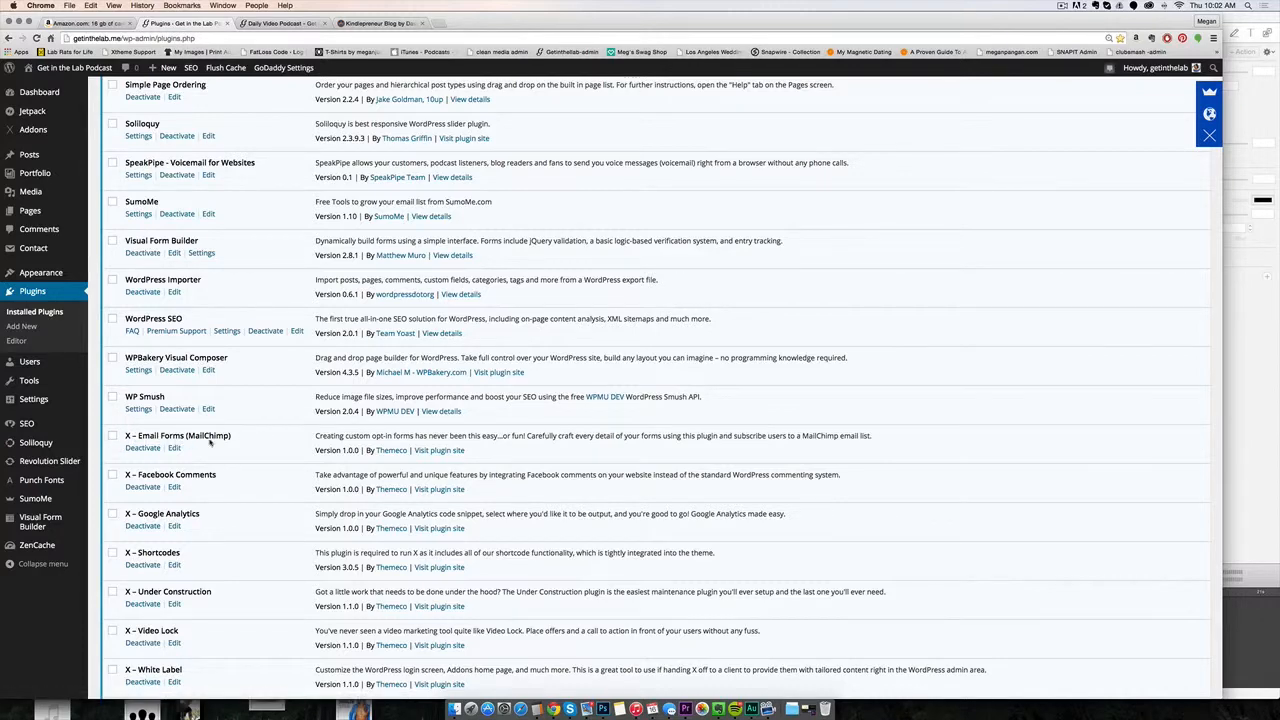
scroll(210, 440, "down", 5)
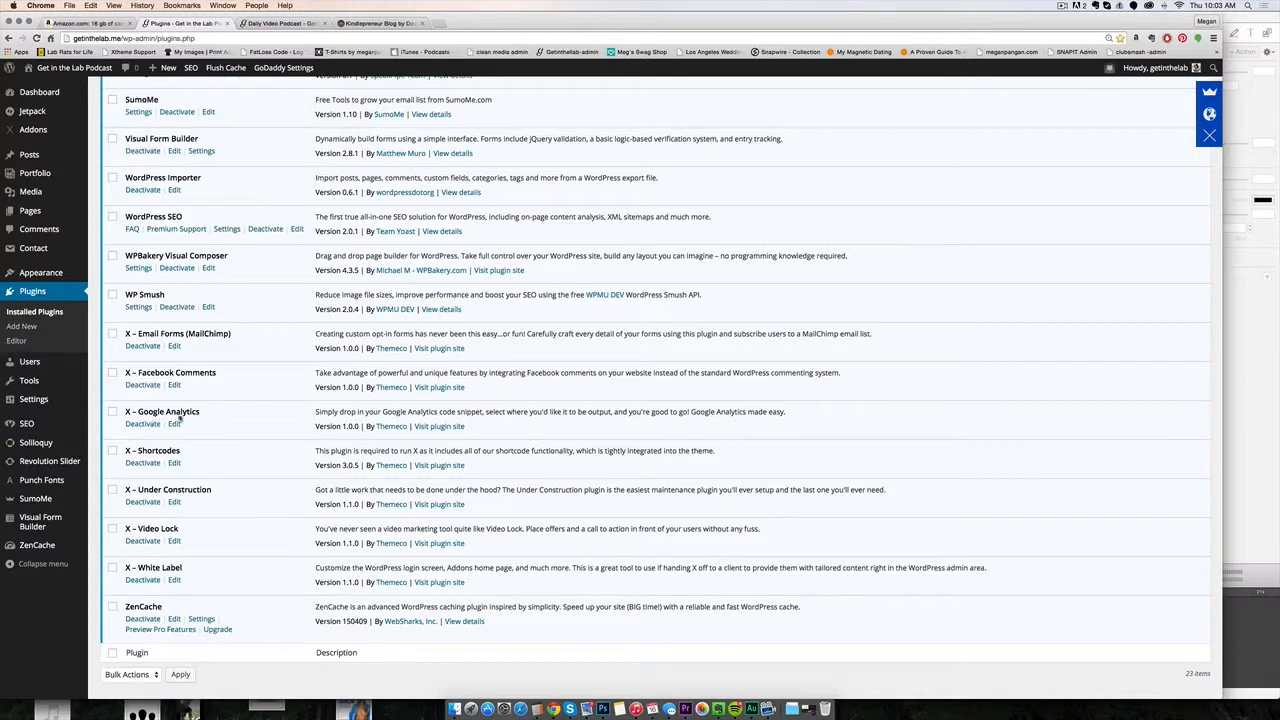
scroll(188, 424, "down", 1)
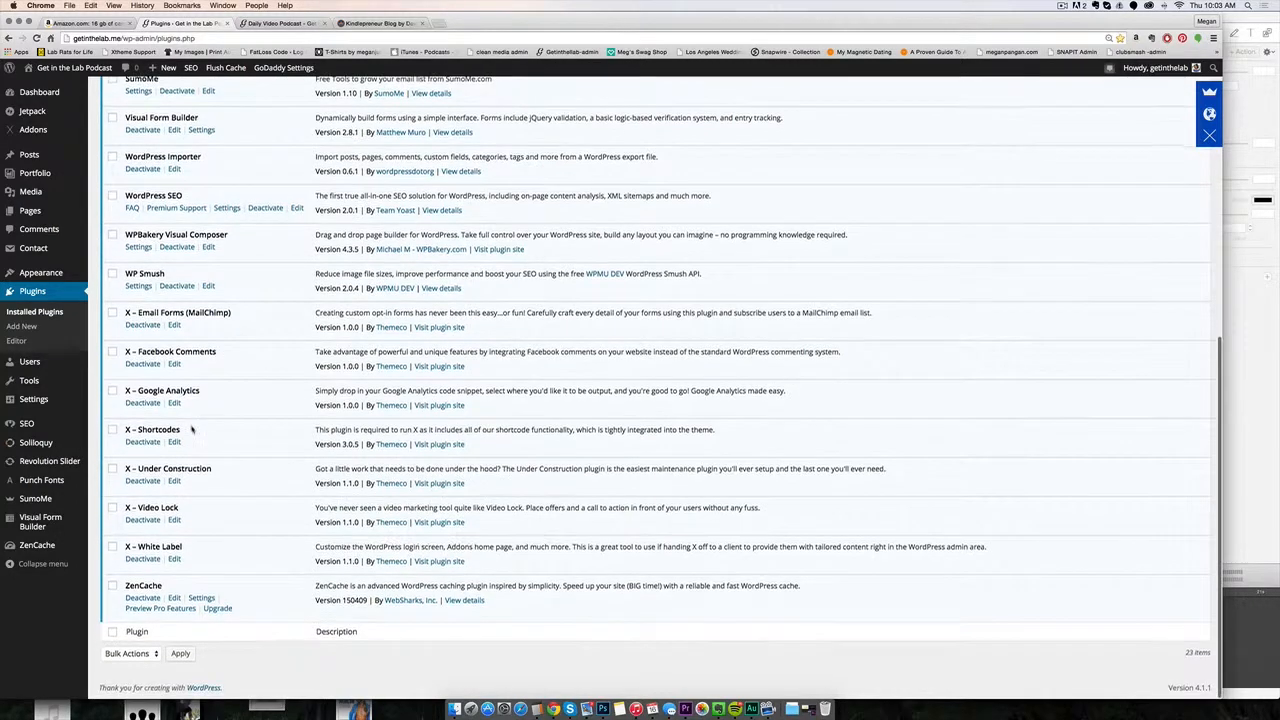